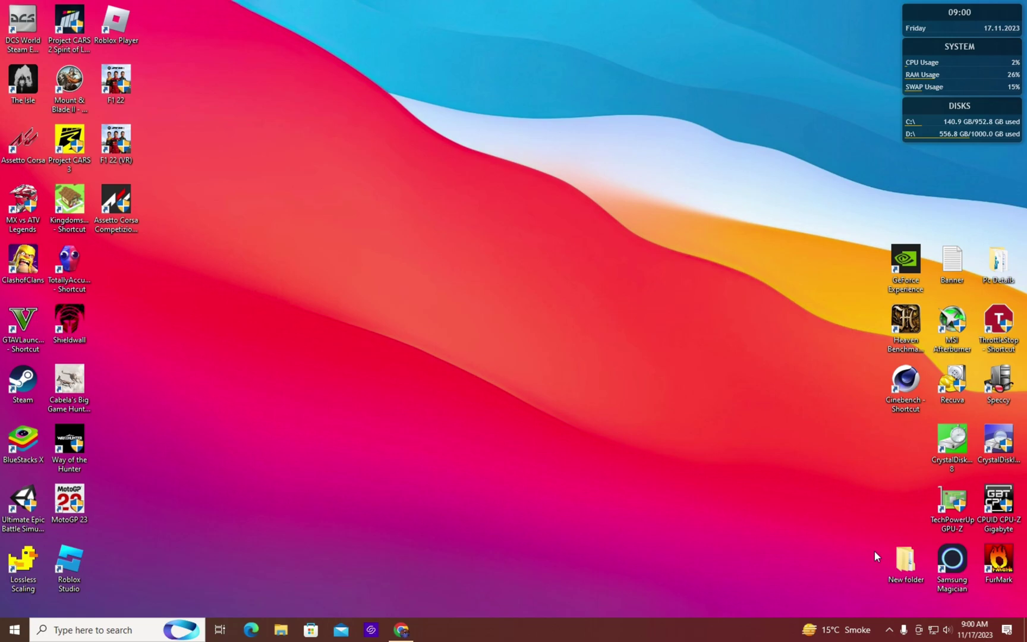
# Step: Open Task Manager from Windows search to view the CPU performance graph and details
pyautogui.press('super')
pyautogui.write('task')
pyautogui.press('Return')
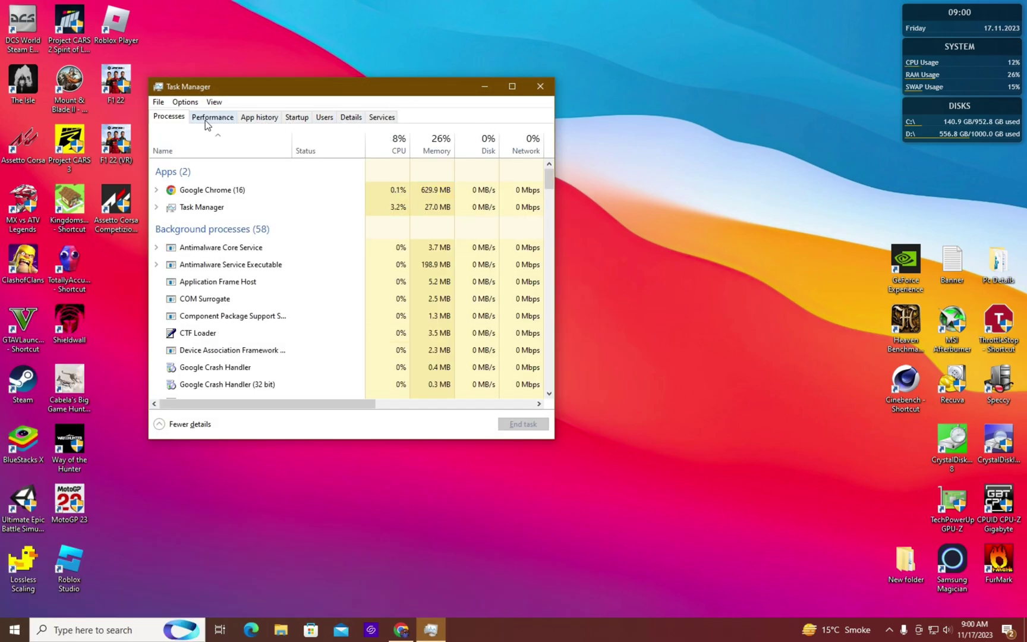
pyautogui.click(210, 119)
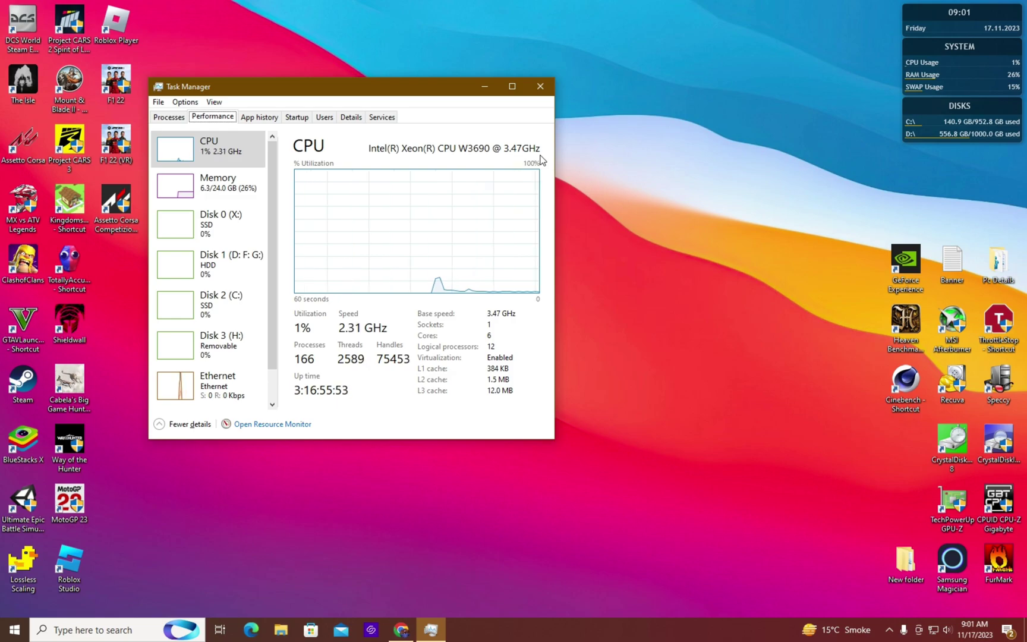
# Step: Close Task Manager and bring Chrome forward on the CPU-Z | Softwares | CPUID tab
pyautogui.click(541, 94)
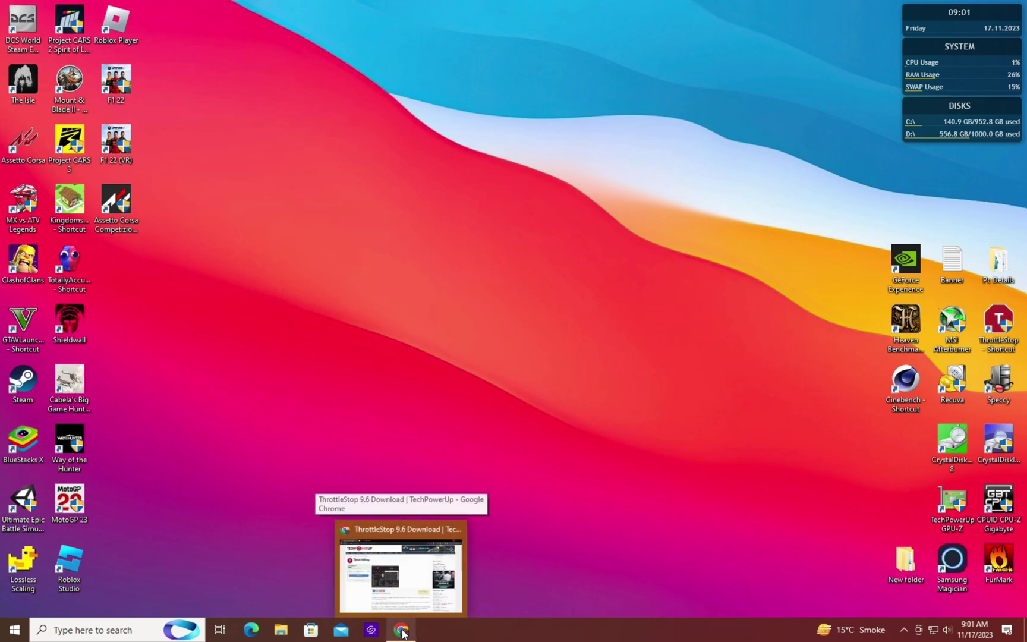
pyautogui.click(402, 631)
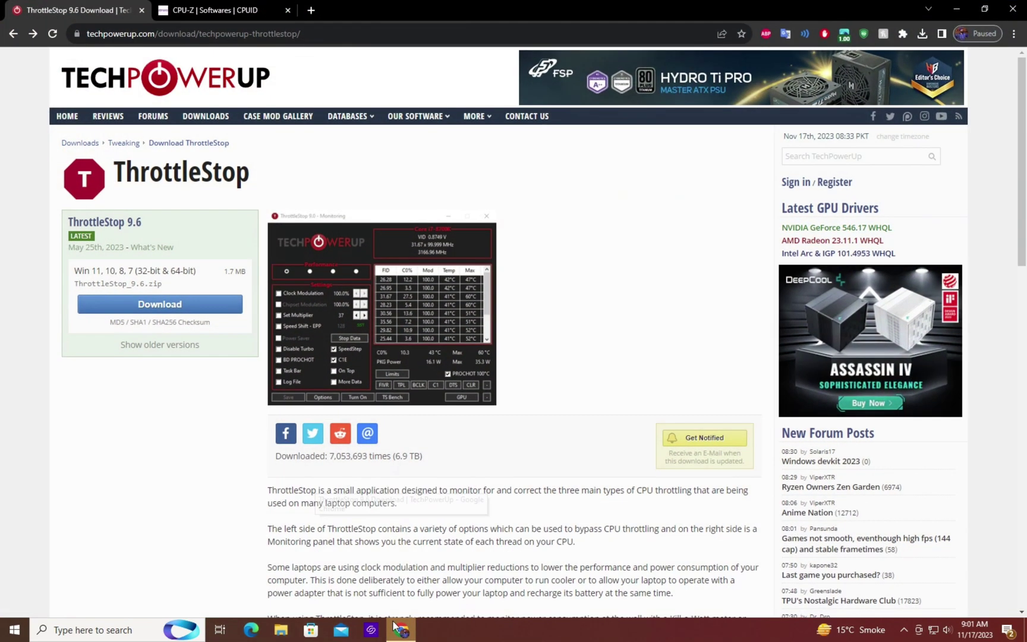
pyautogui.click(176, 16)
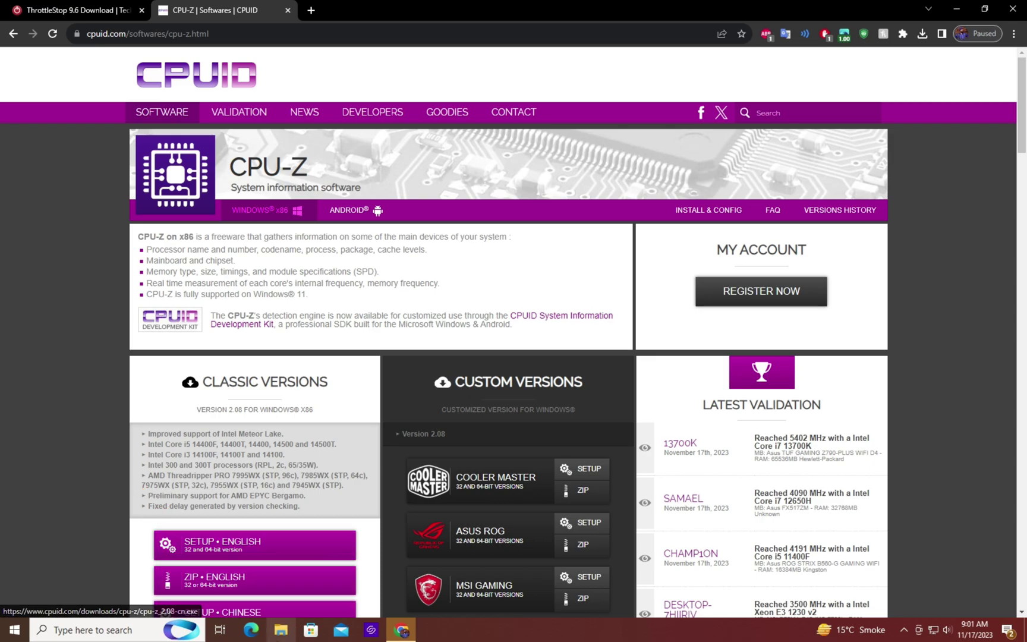
# Step: Close Chrome and open the Downloads folder in File Explorer
pyautogui.click(1012, 8)
pyautogui.click(281, 630)
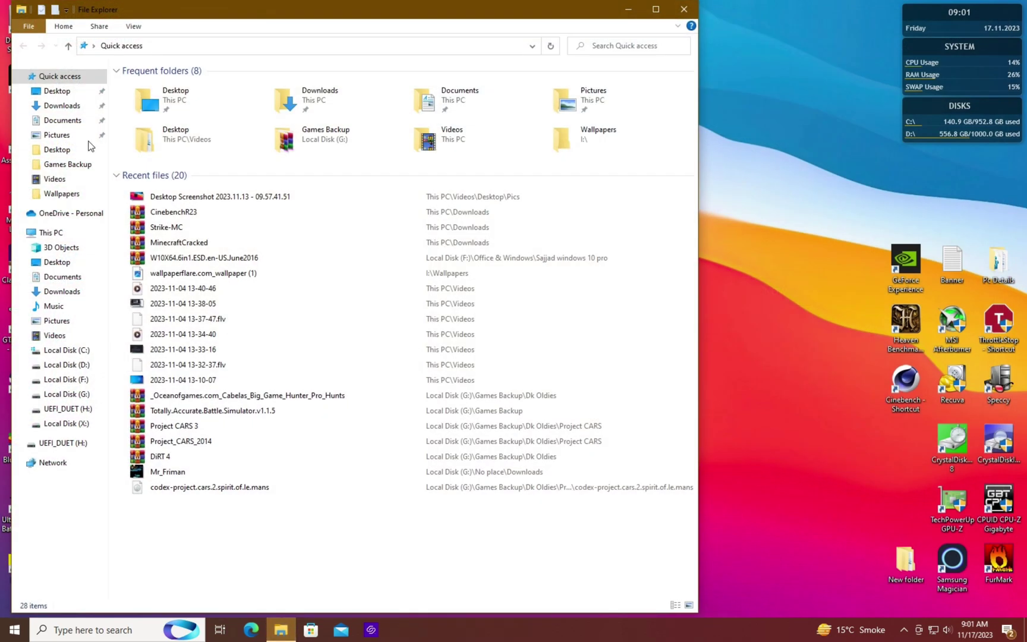
pyautogui.click(69, 105)
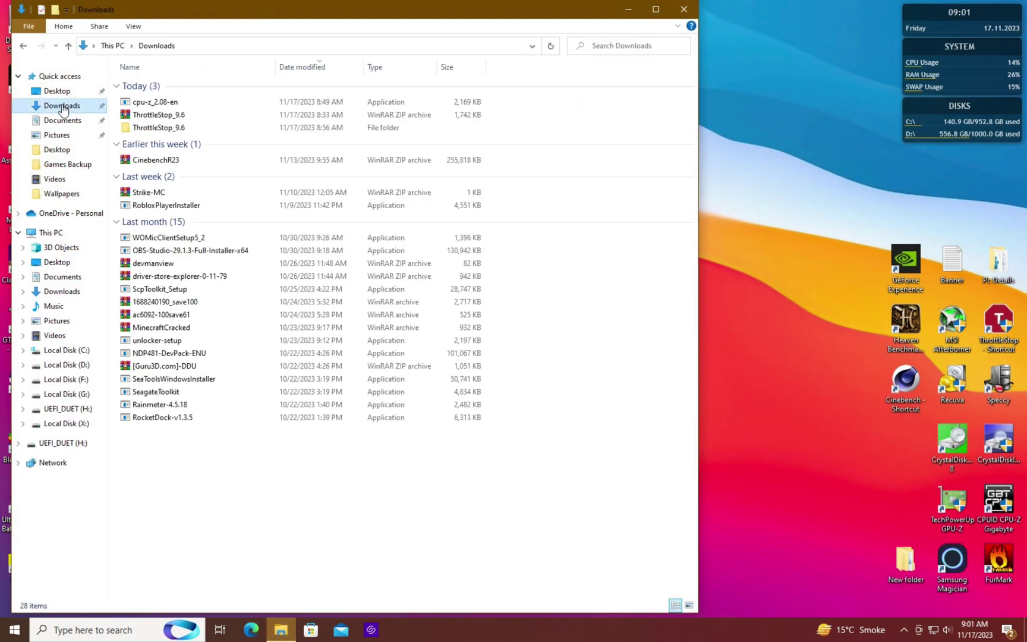
# Step: Start the cpu-z_2.08-en installer, accept the licence, then cancel and exit setup
pyautogui.doubleClick(149, 104)
pyautogui.click(469, 398)
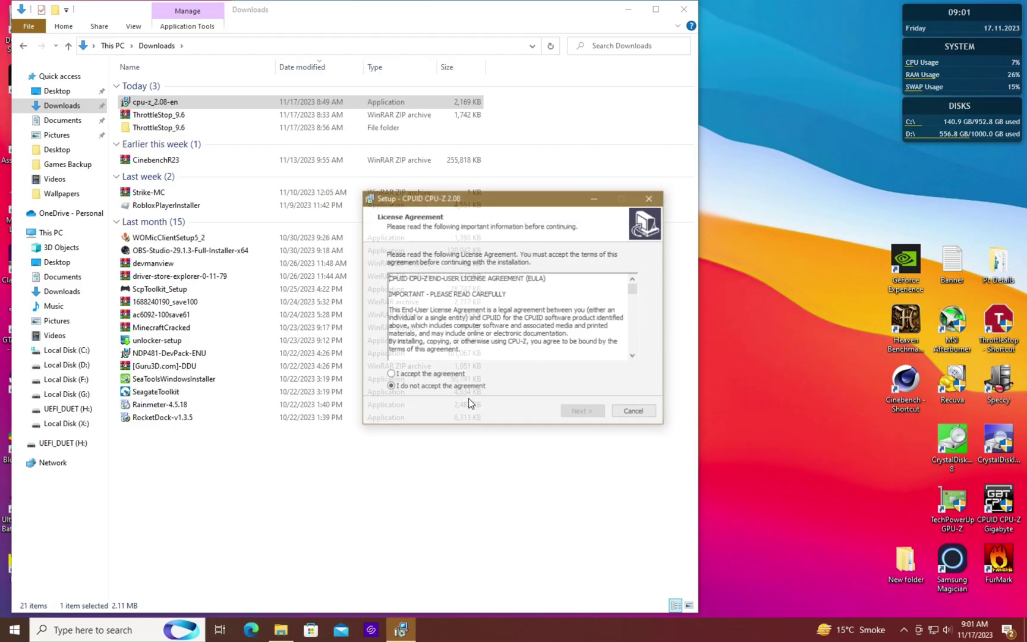
pyautogui.click(449, 375)
pyautogui.click(584, 412)
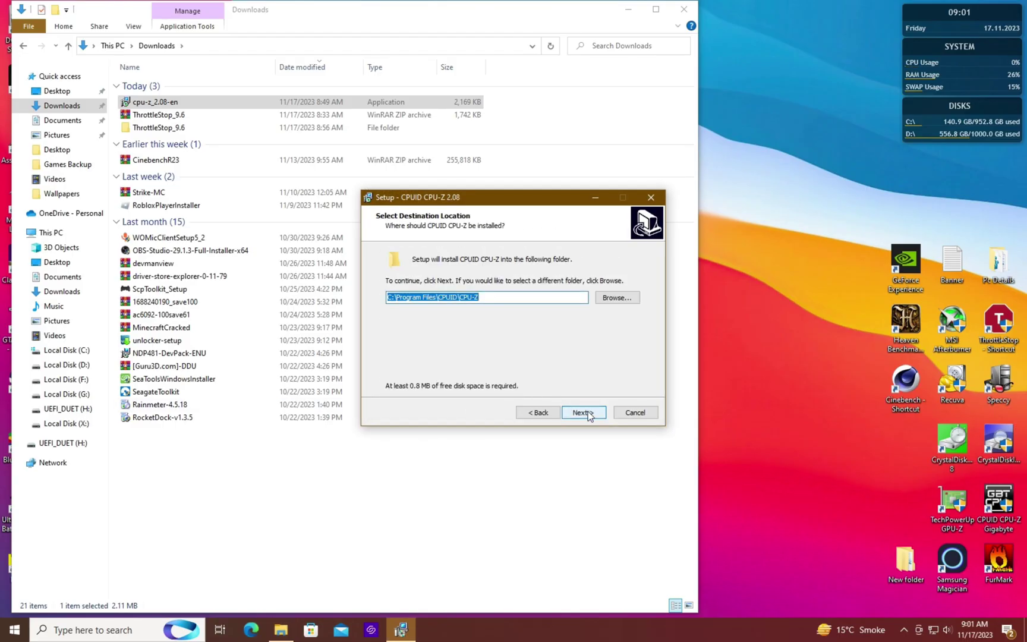
pyautogui.click(584, 412)
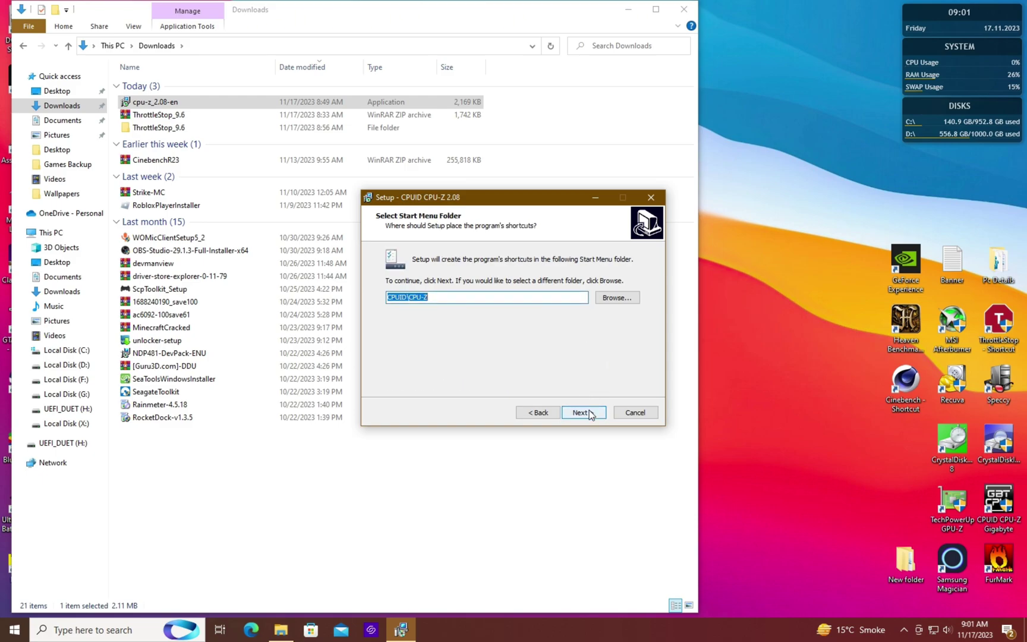
pyautogui.click(652, 198)
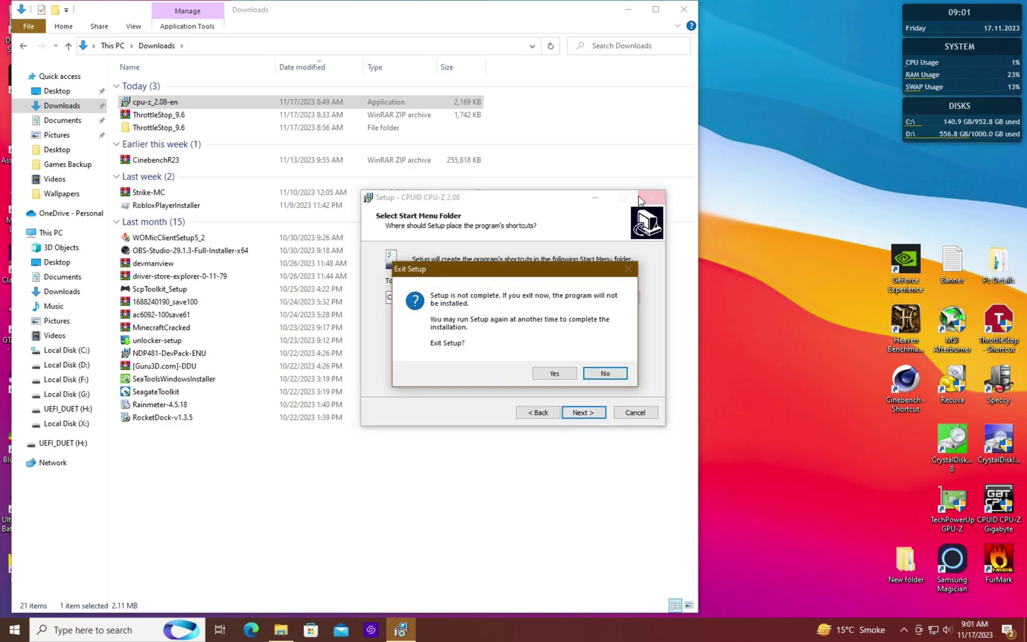
pyautogui.click(554, 374)
# Step: Run ThrottleStop 9.6 as administrator, accept its risk warning, and move its window left
pyautogui.doubleClick(274, 128)
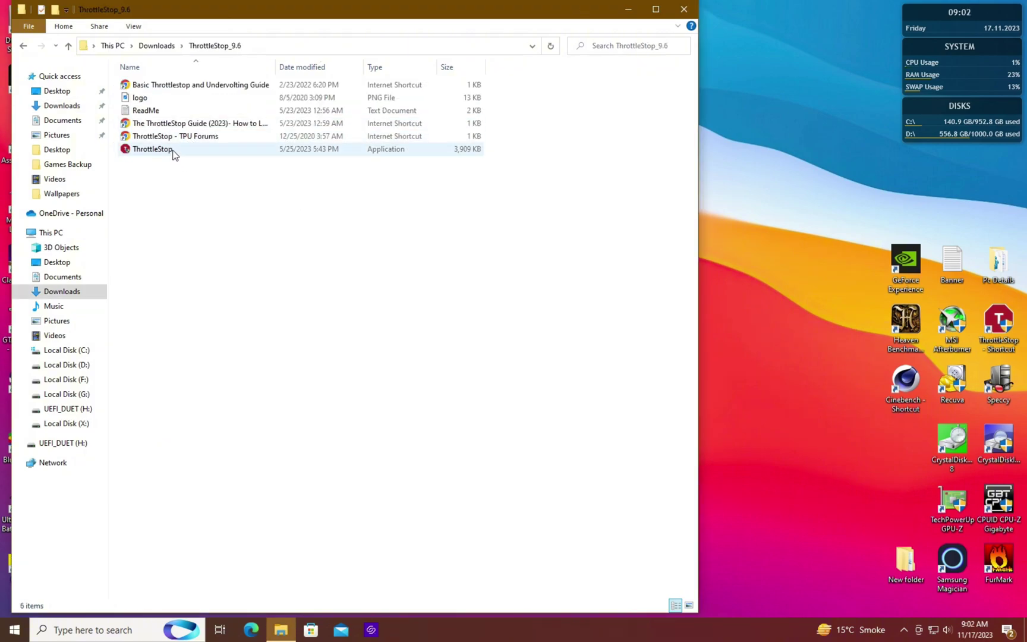
pyautogui.rightClick(173, 151)
pyautogui.click(547, 394)
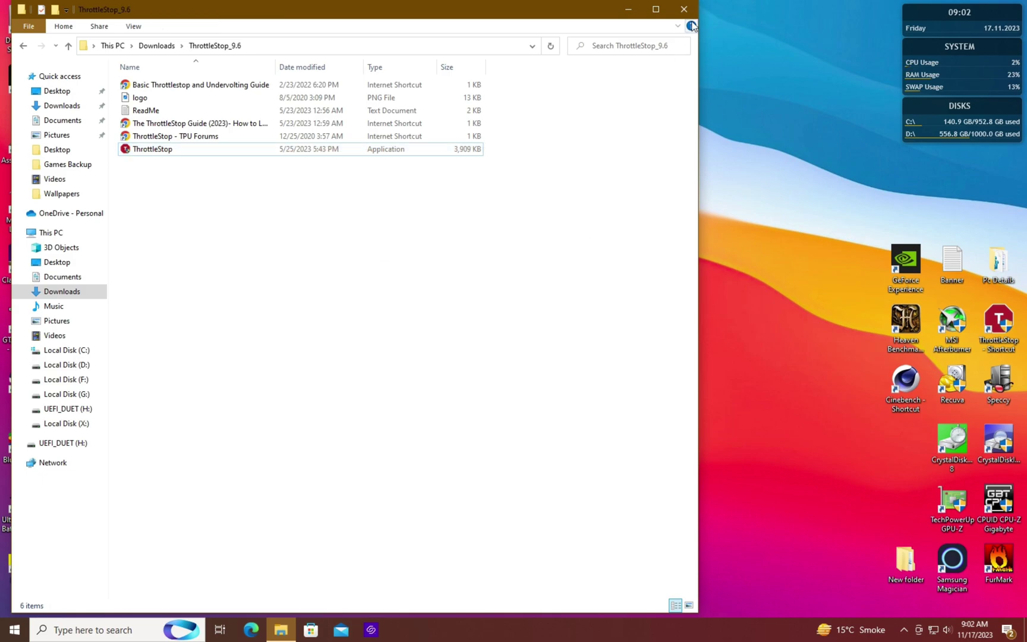
pyautogui.click(682, 10)
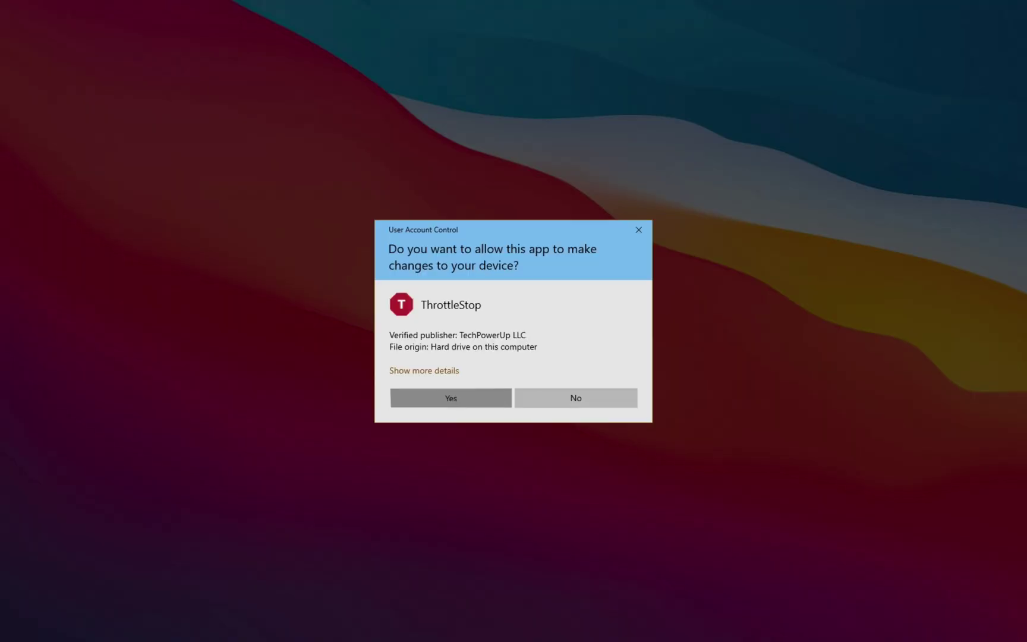
pyautogui.click(451, 398)
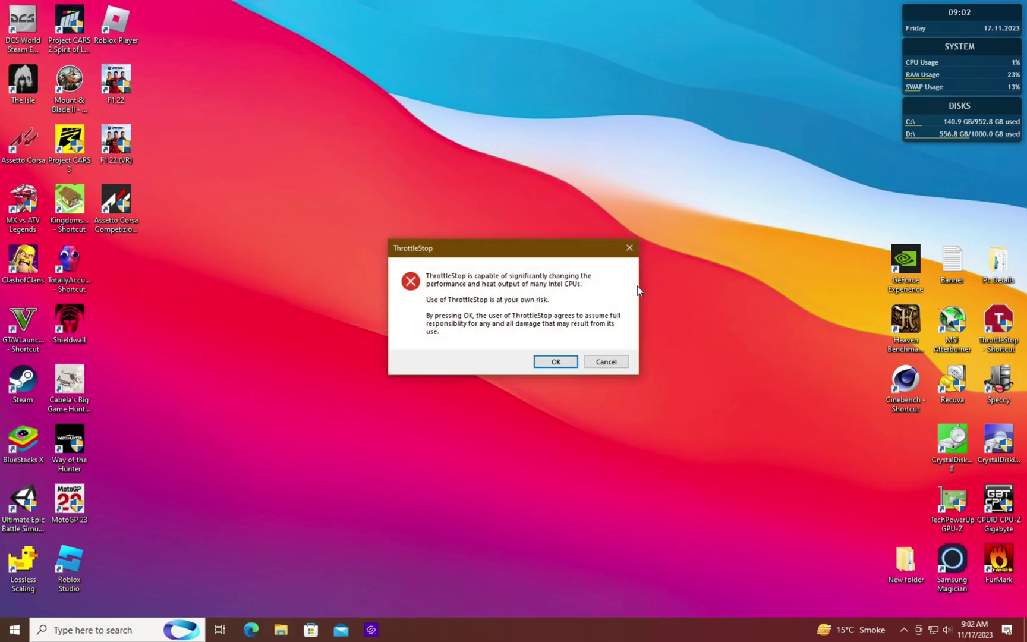
pyautogui.click(556, 360)
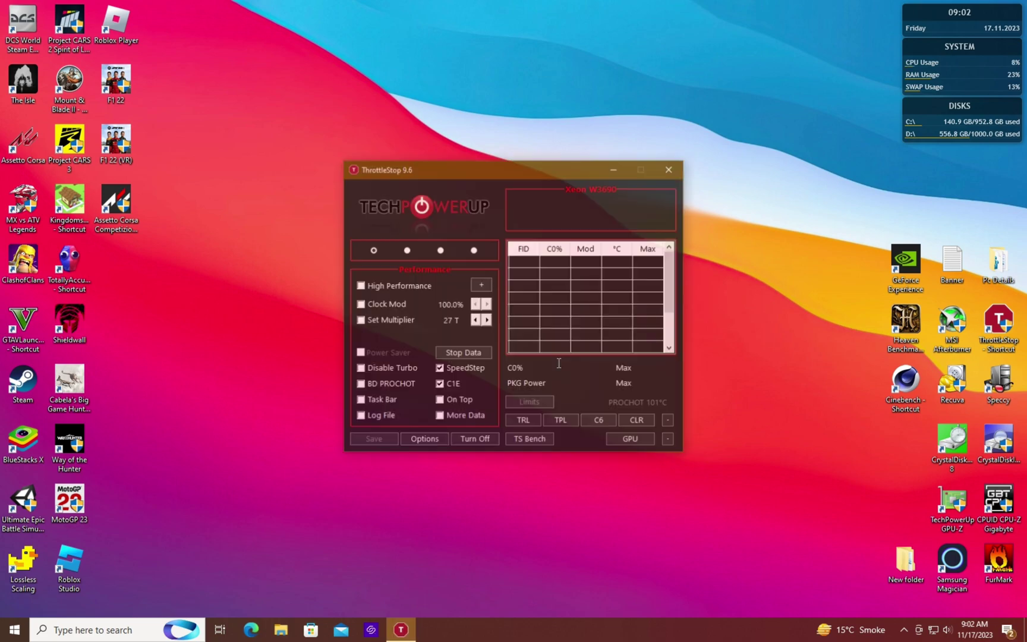
pyautogui.moveTo(522, 168); pyautogui.dragTo(333, 168)
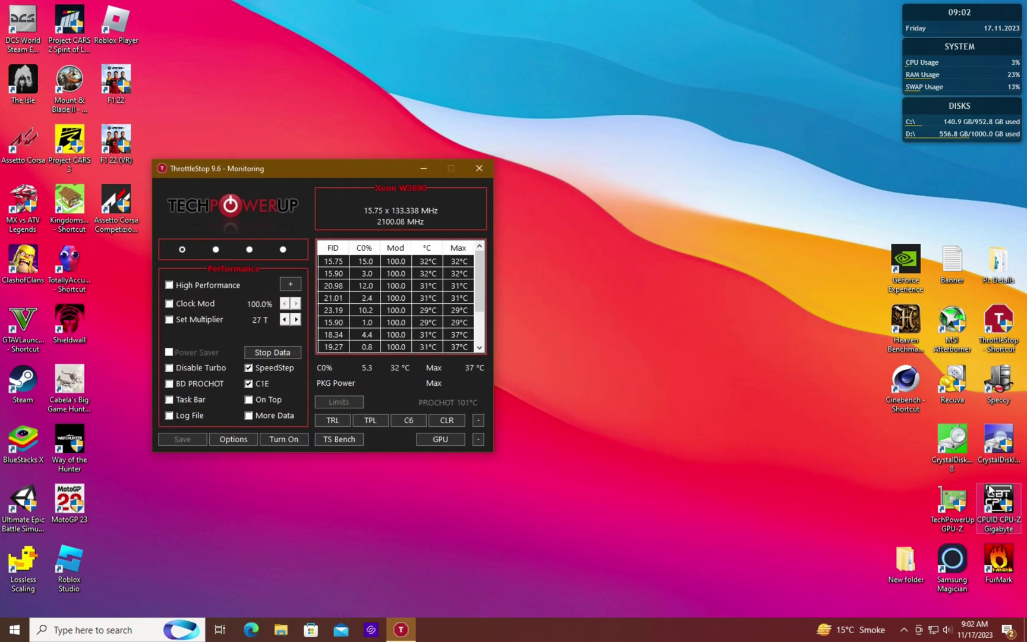
# Step: Launch CPU-Z with admin rights and position it beside ThrottleStop
pyautogui.doubleClick(998, 502)
pyautogui.click(451, 398)
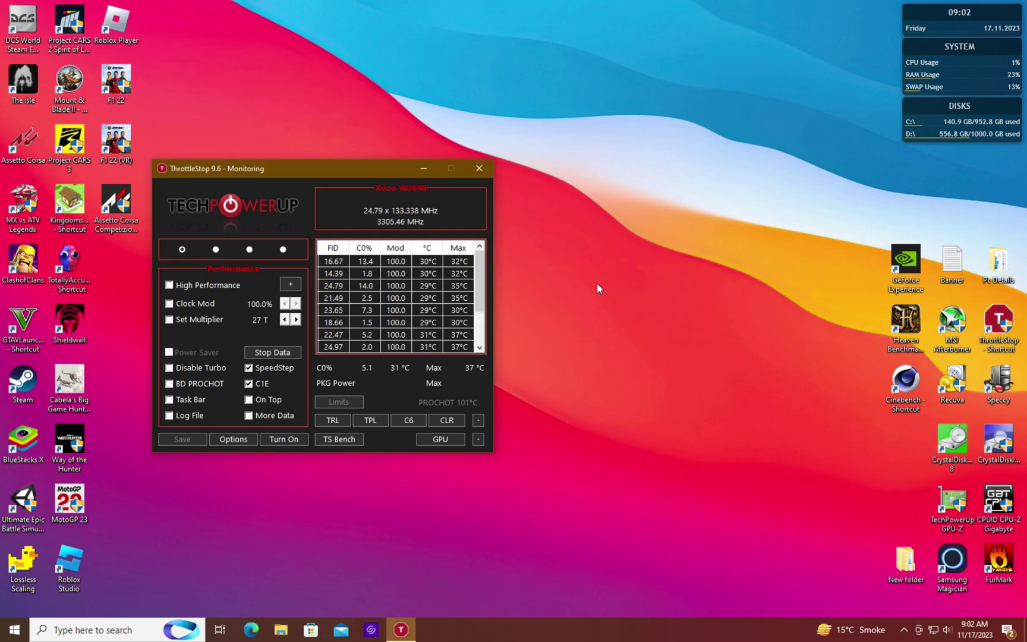
pyautogui.moveTo(497, 187); pyautogui.dragTo(620, 186)
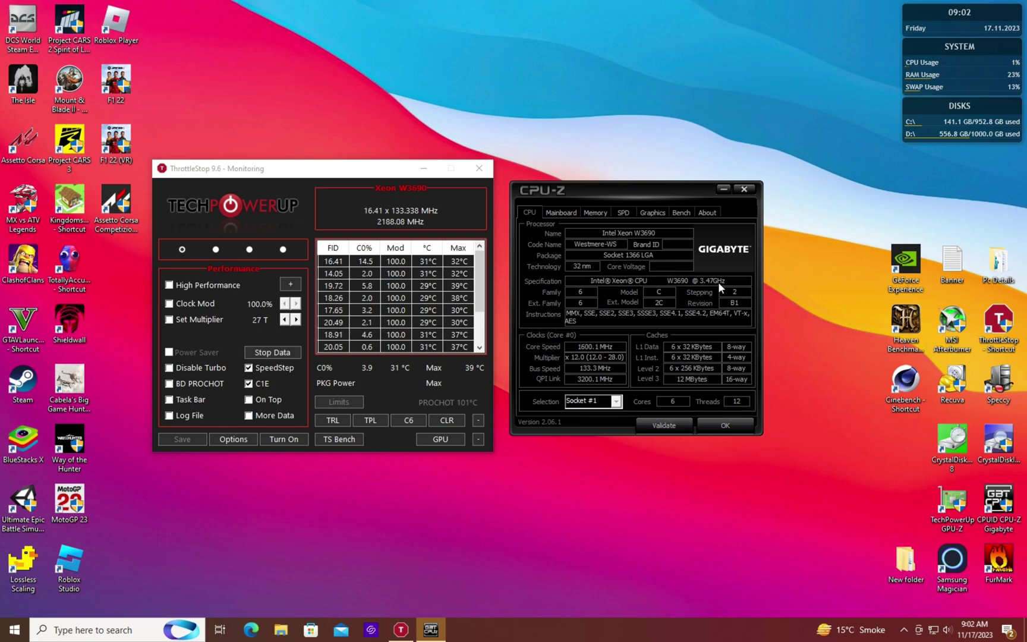
# Step: Run the CPU-Z Bench for a 300.0 single-thread and 2487.8 multi-thread baseline
pyautogui.click(680, 211)
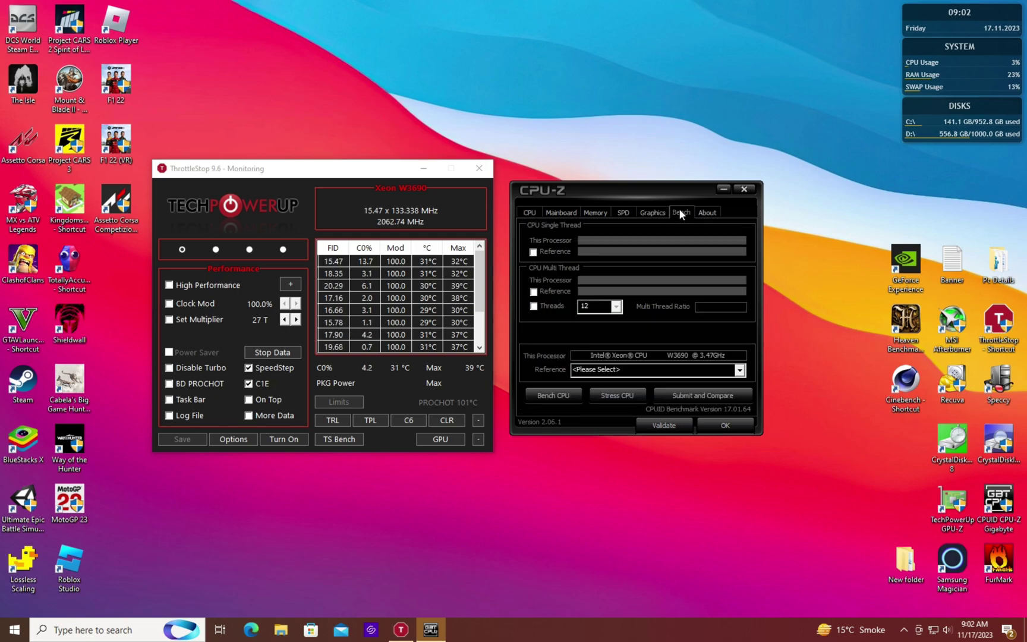
pyautogui.click(557, 397)
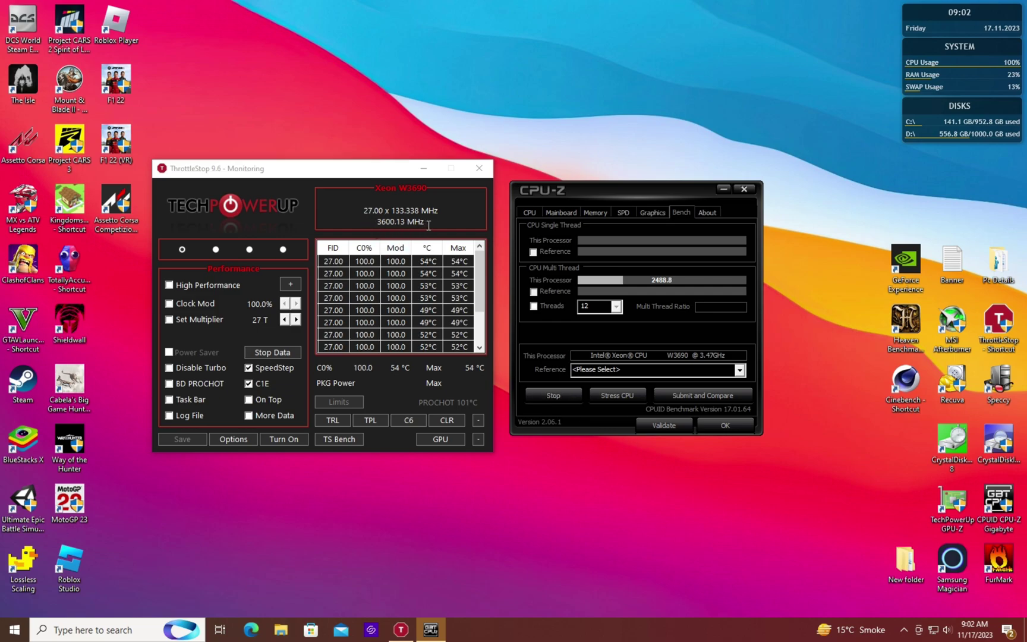
pyautogui.scroll(-2, 321, 272)
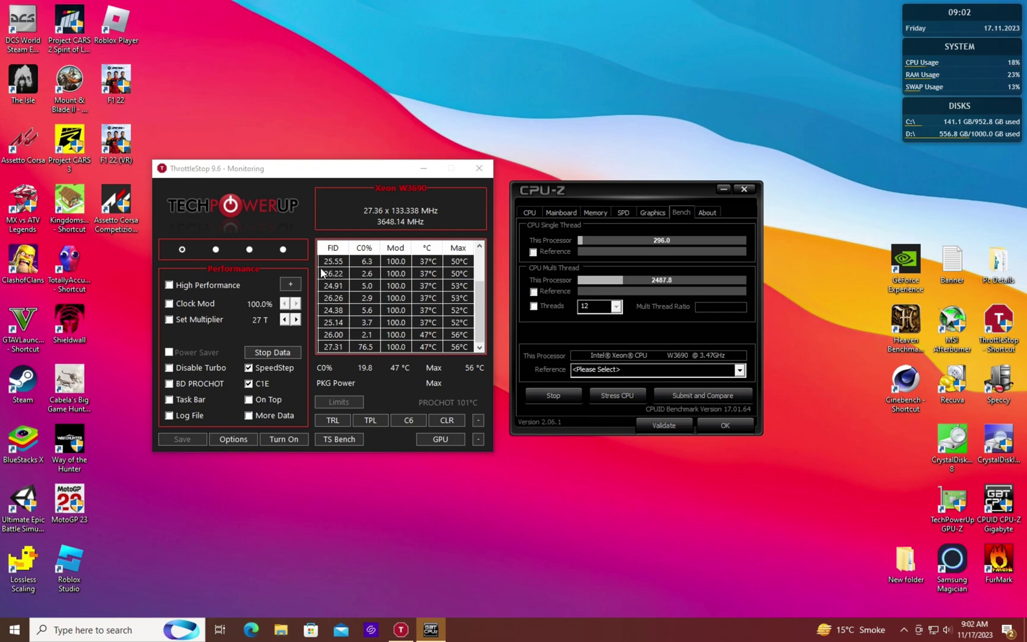
pyautogui.scroll(2, 335, 343)
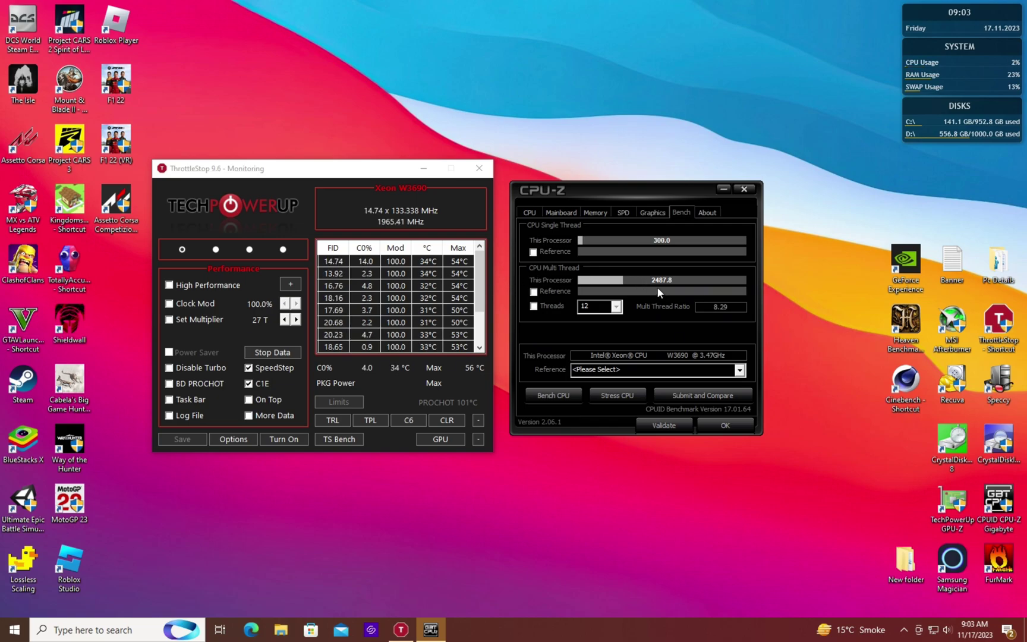
# Step: Change the TPL Profile 1 TDP from 130 to 180 and apply it
pyautogui.click(382, 420)
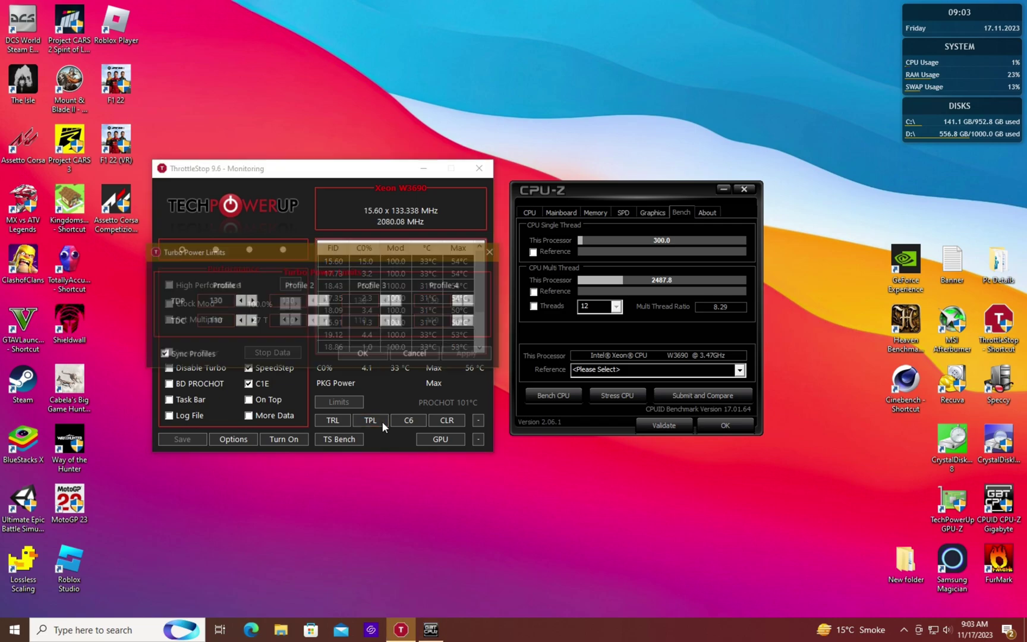
pyautogui.click(225, 300)
pyautogui.press('BackSpace')
pyautogui.press('BackSpace')
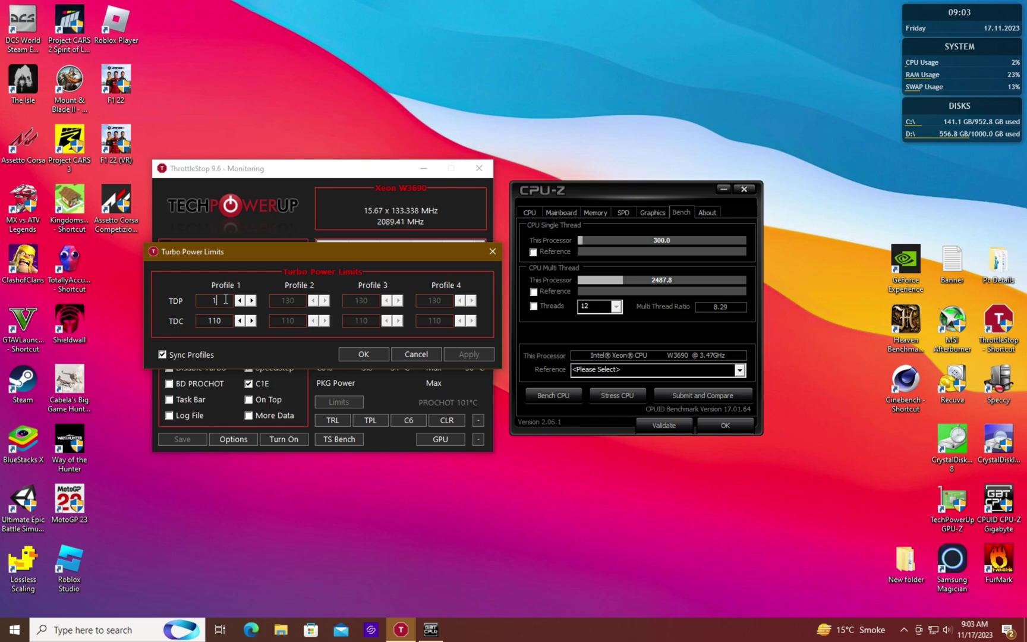
pyautogui.write('80')
pyautogui.click(209, 320)
pyautogui.click(464, 352)
pyautogui.click(363, 354)
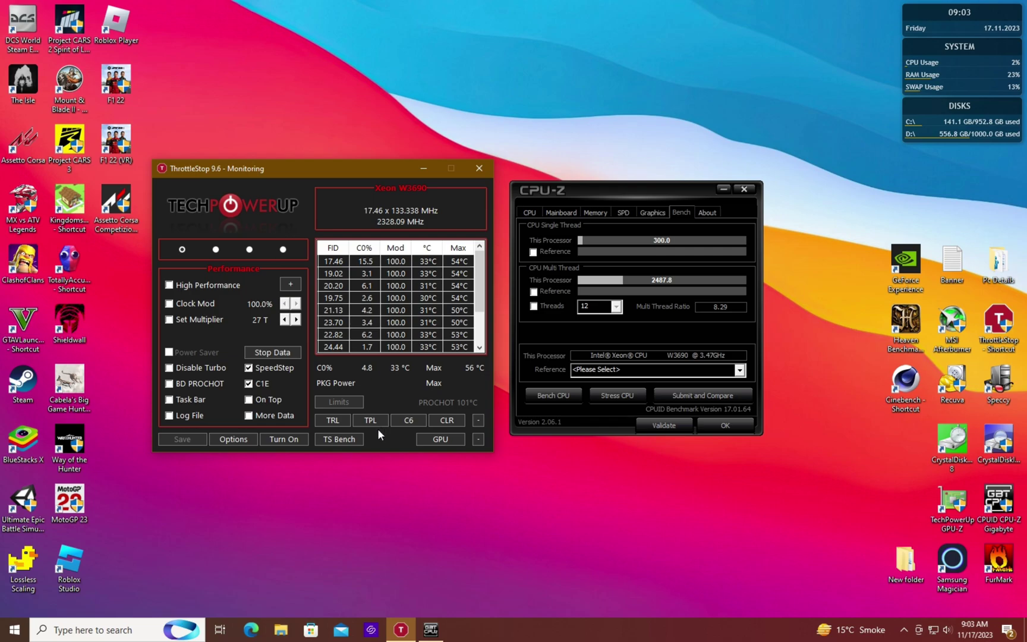
# Step: Set the TRL turbo ratios for 1–6 active cores to 30 and confirm
pyautogui.click(333, 419)
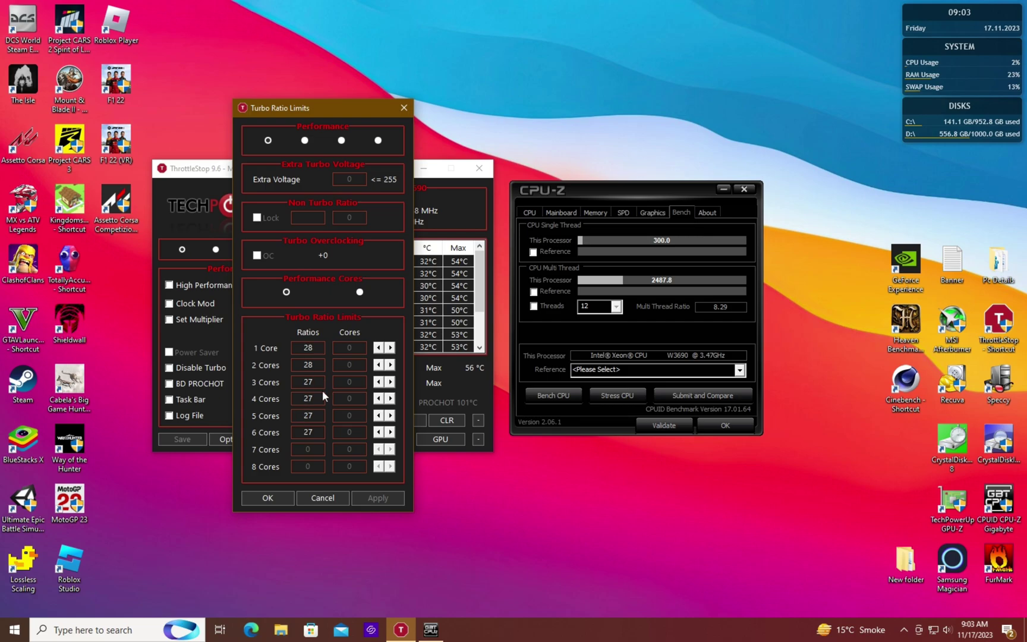
pyautogui.click(390, 432)
pyautogui.click(390, 432)
pyautogui.click(390, 432)
pyautogui.click(390, 432)
pyautogui.click(378, 348)
pyautogui.click(378, 347)
pyautogui.click(267, 498)
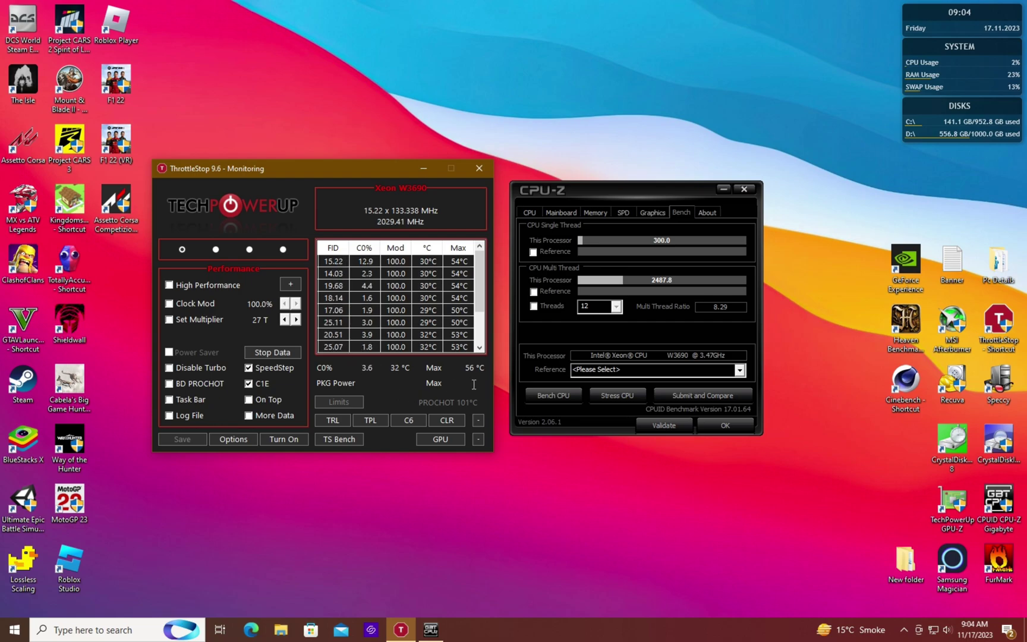
# Step: Rerun the CPU-Z benchmark (336.5 single, 2762.5 multi), then recheck the TRL ratios unchanged
pyautogui.click(530, 394)
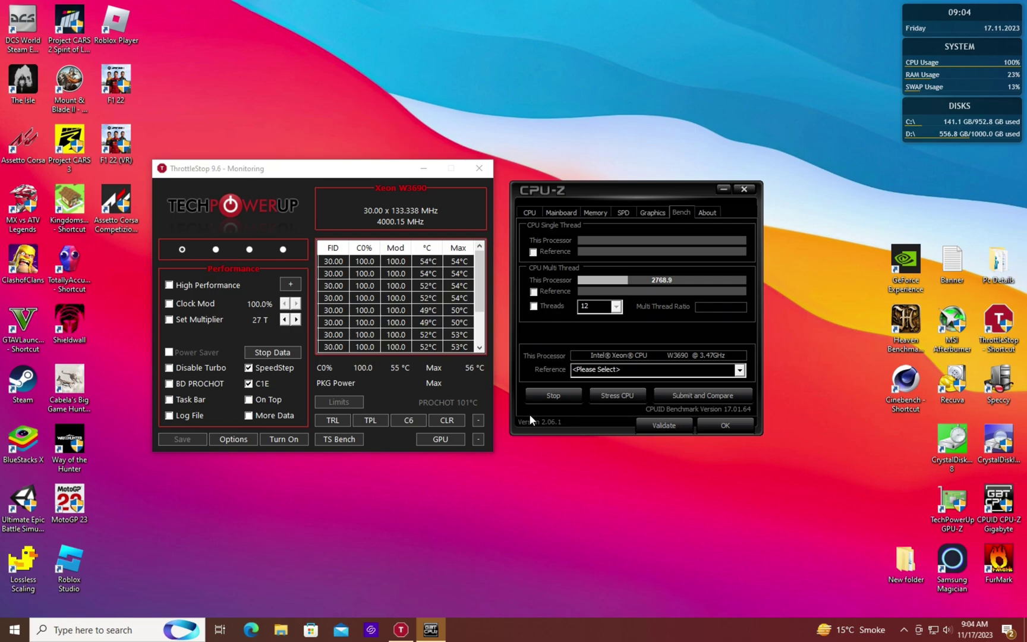
pyautogui.scroll(-2, 323, 265)
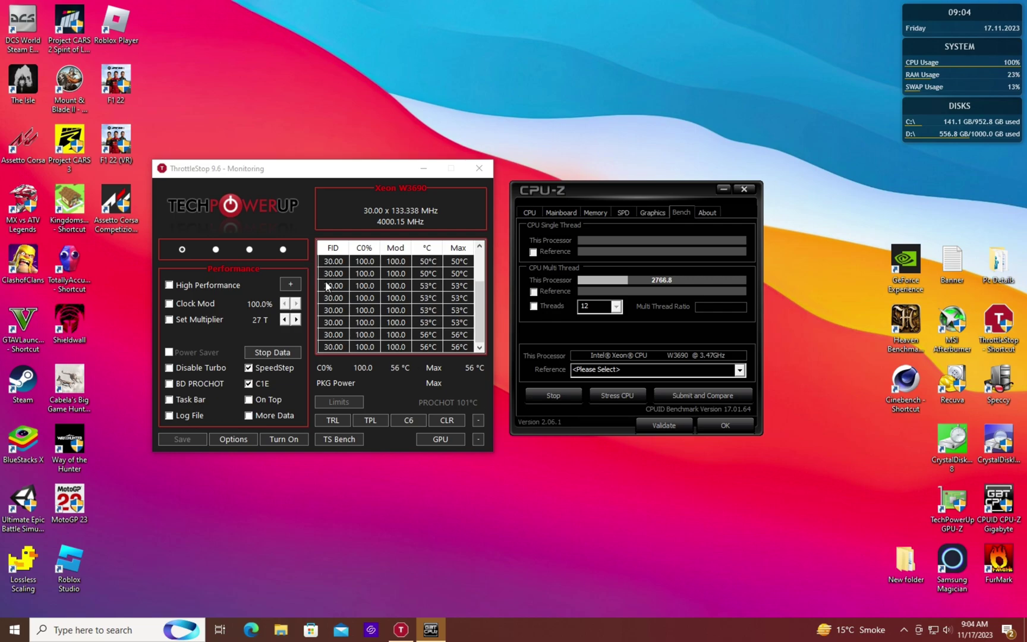
pyautogui.scroll(2, 332, 297)
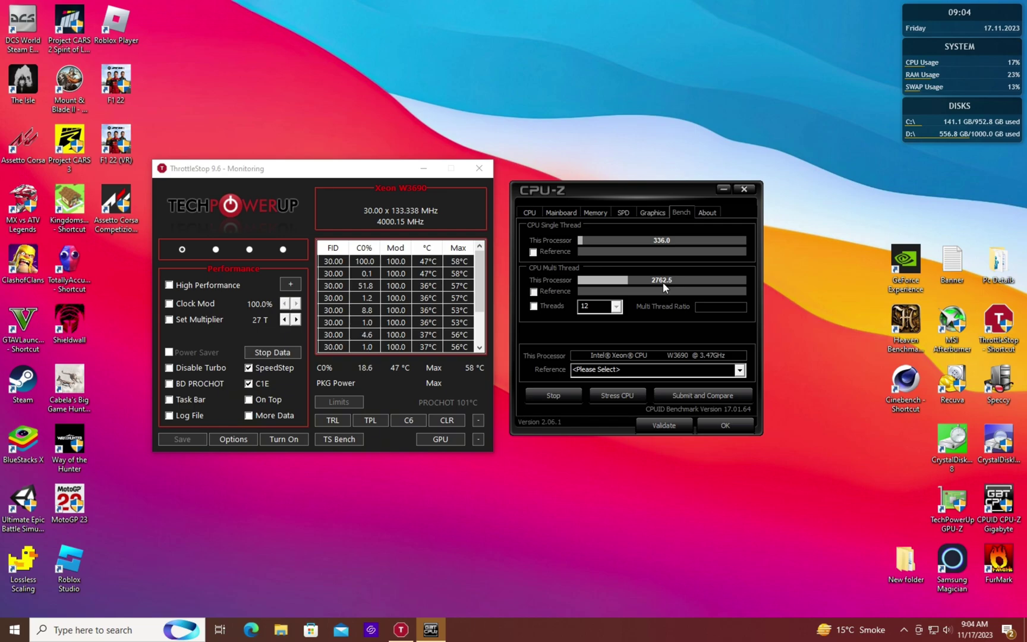
pyautogui.click(342, 419)
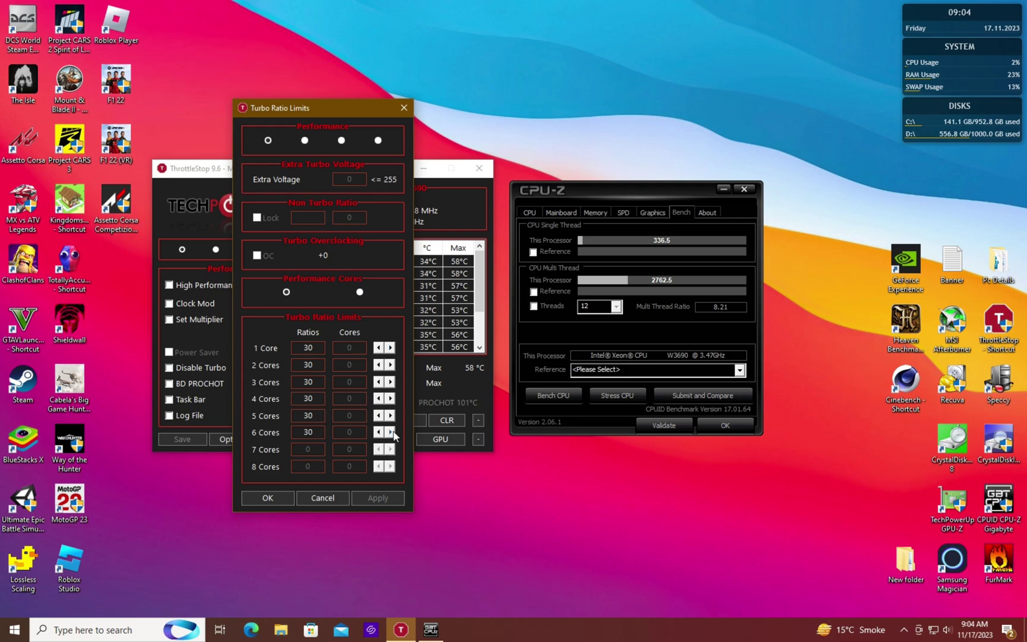
pyautogui.click(289, 497)
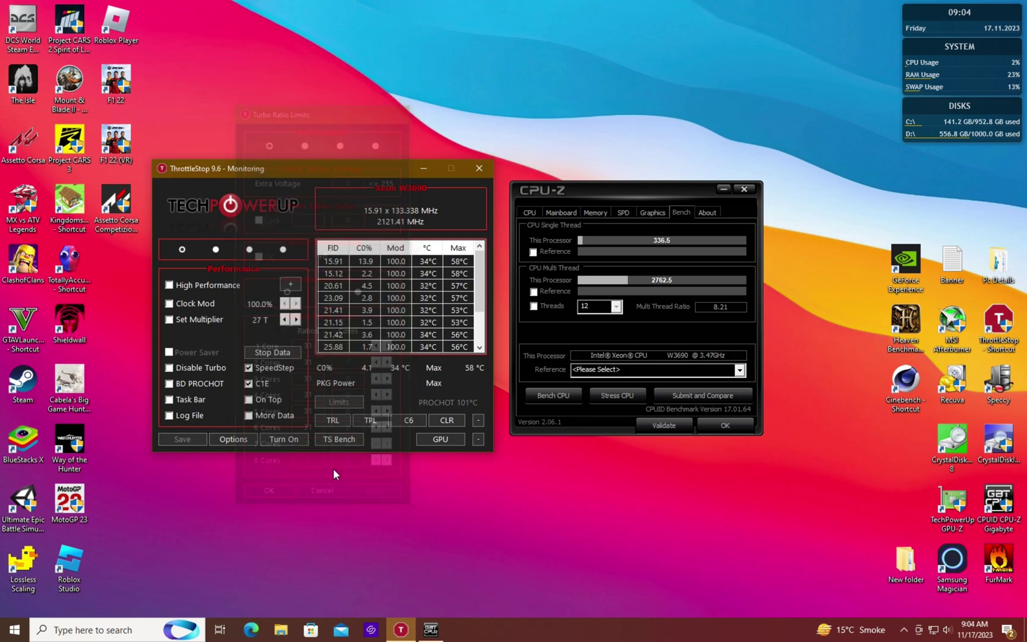
# Step: Start another CPU-Z benchmark run, reaching 348.7 single-thread and 2846.8 multi-thread
pyautogui.click(557, 397)
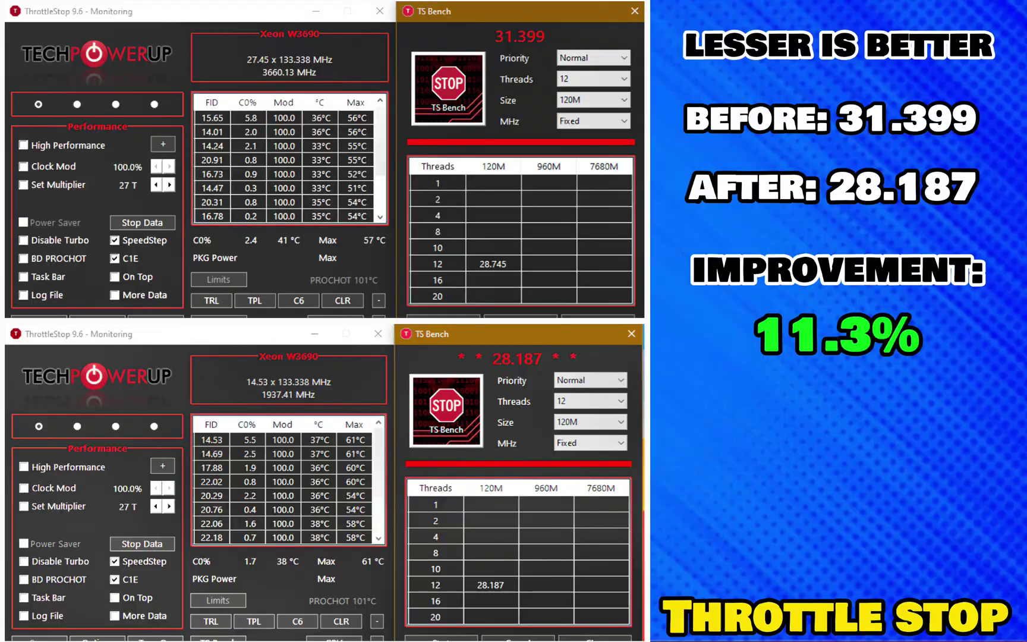